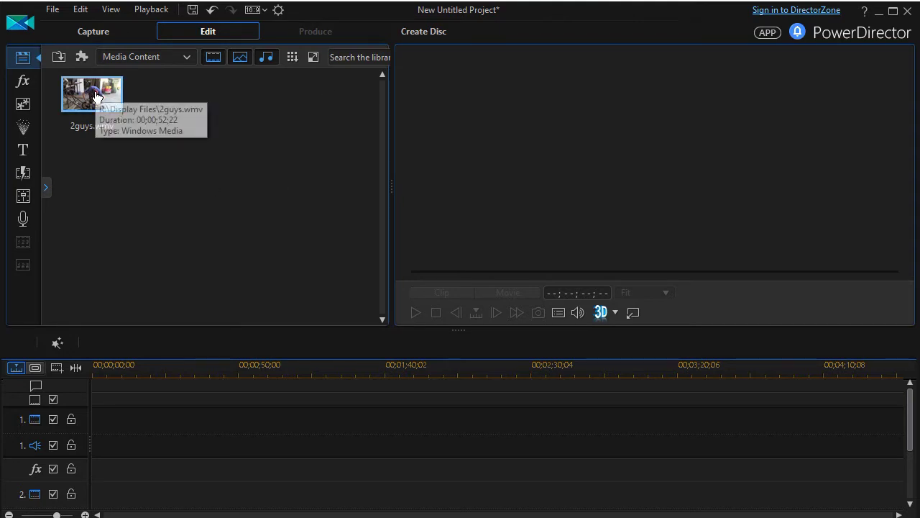
Place 2guys.wmv on timeline track 1 and open the clip's Trim window.
mouse_move(96, 95)
mouse_down()
mouse_move(105, 424)
mouse_move(98, 431)
mouse_up()
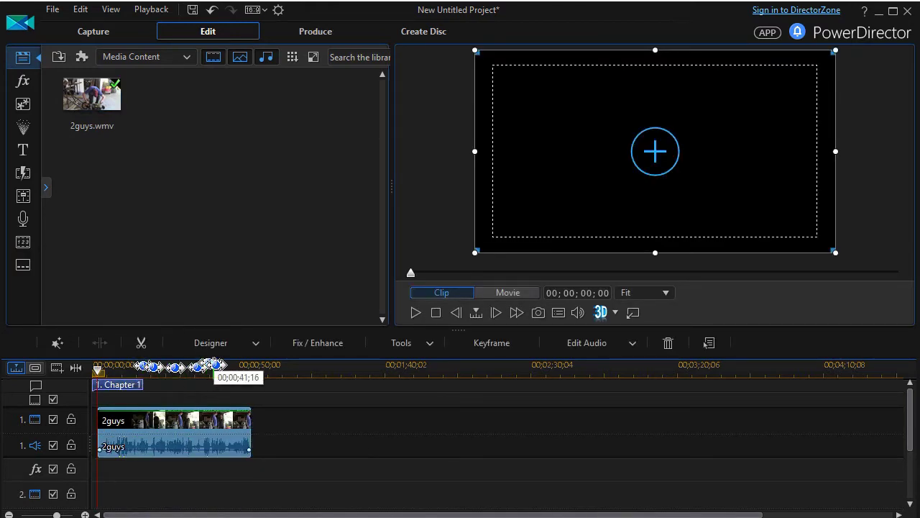
click(142, 343)
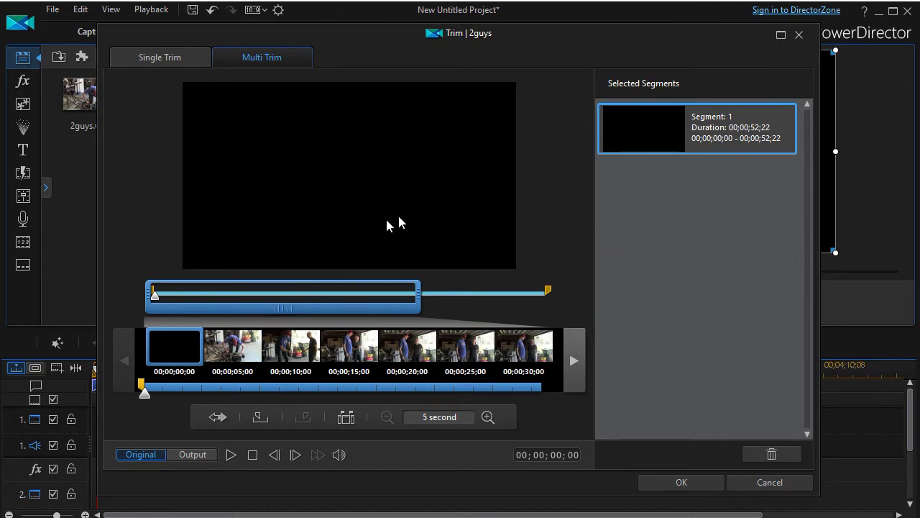
Zoom the Multi Trim timeline to one-second detail and play the clip, pausing at 00;00;04;12.
drag(281, 312, 281, 330)
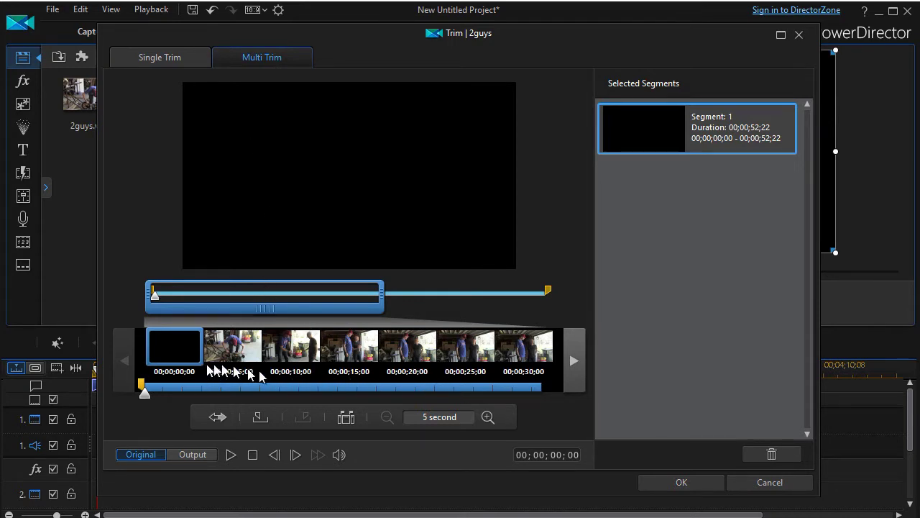
click(487, 417)
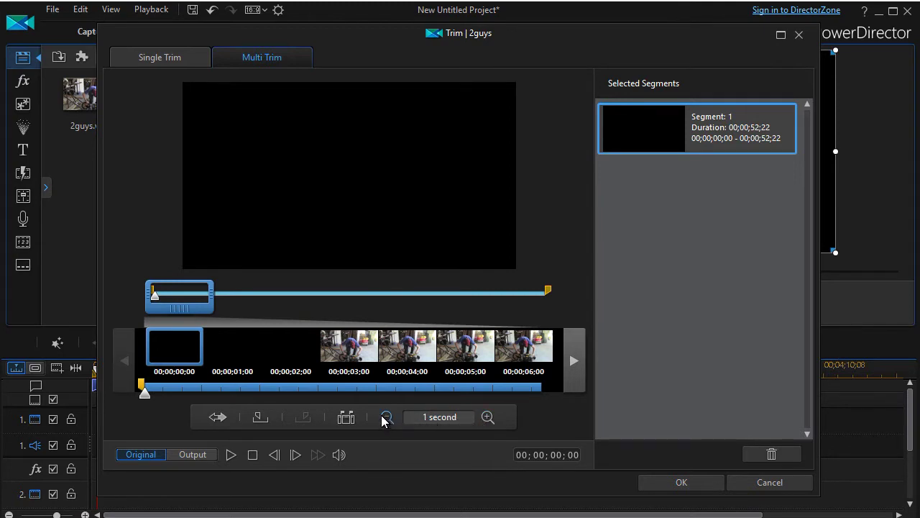
click(230, 455)
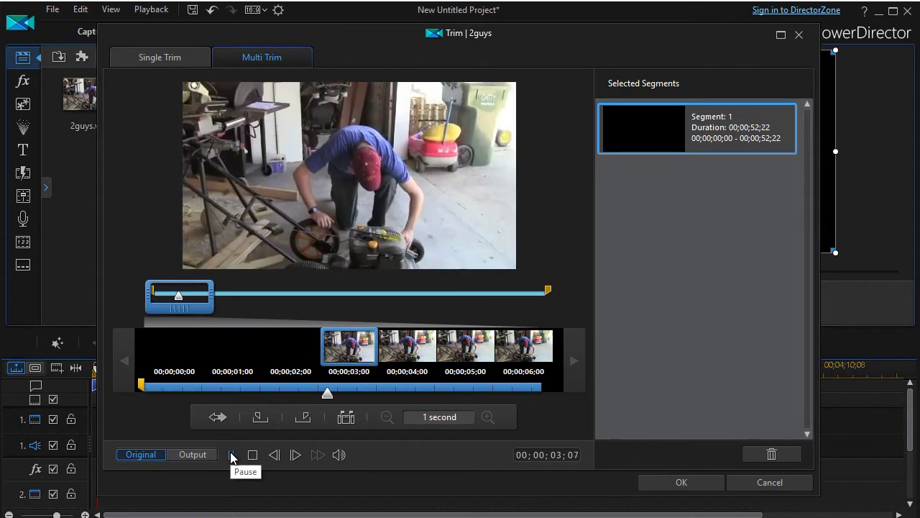
click(231, 455)
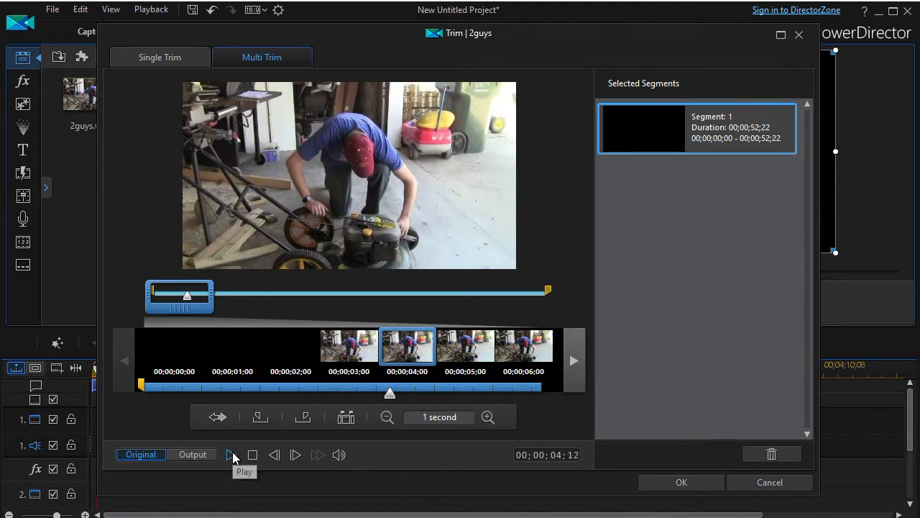
Step the preview forward eight frames to look for the section start.
click(297, 455)
click(296, 455)
click(296, 455)
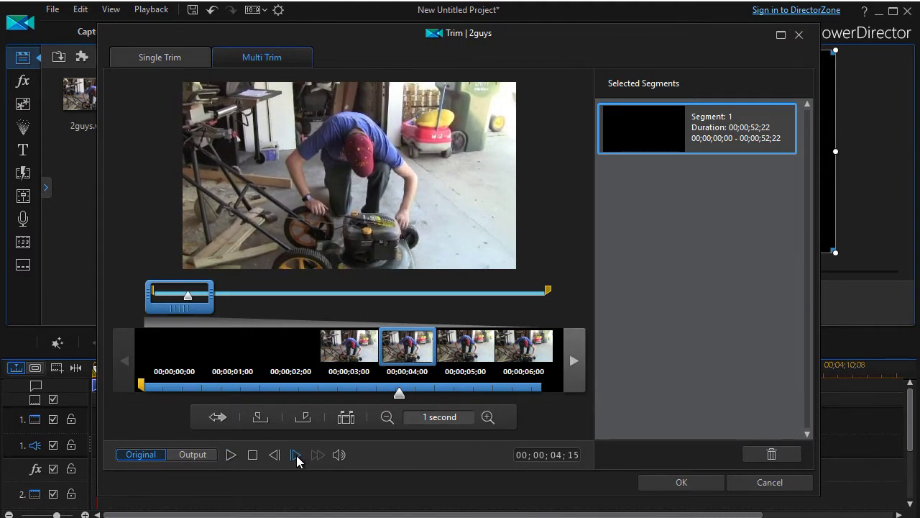
click(296, 455)
click(296, 455)
click(296, 455)
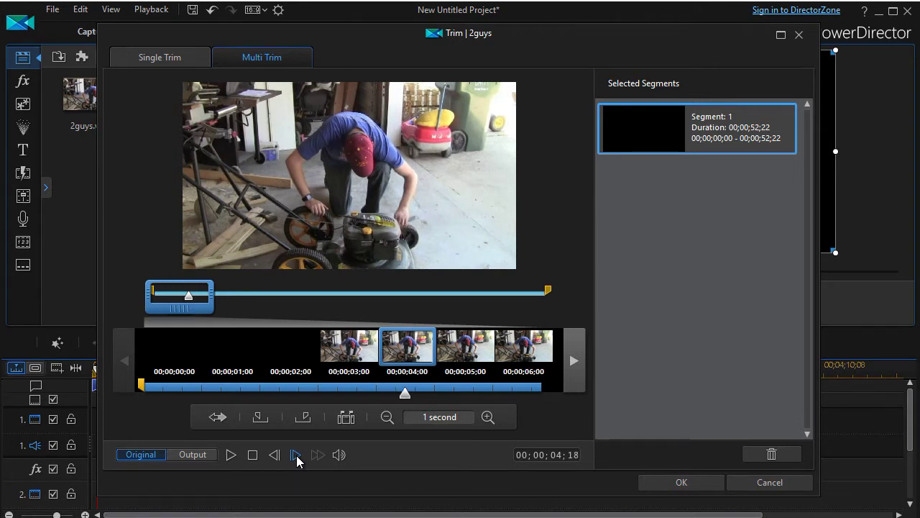
click(296, 455)
click(296, 455)
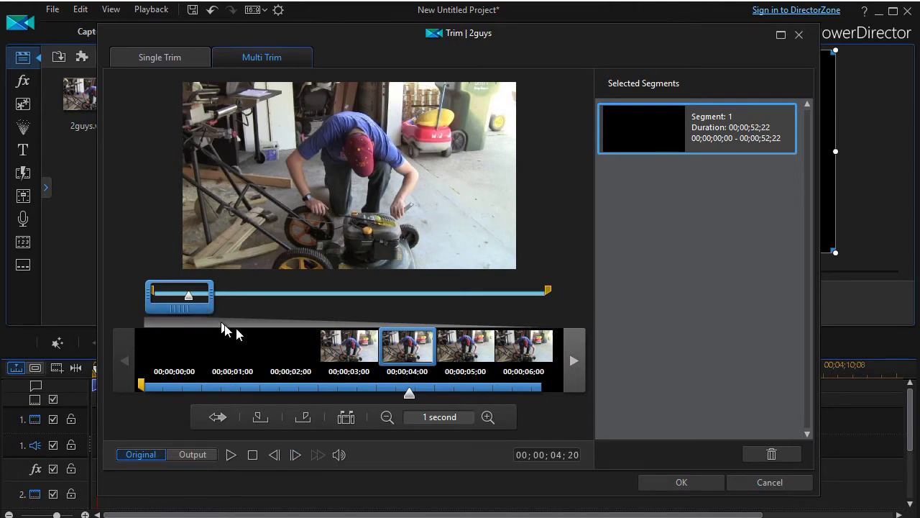
Return to about 3 seconds, frame-step to 00;00;02;23 and mark in there.
drag(410, 395, 296, 394)
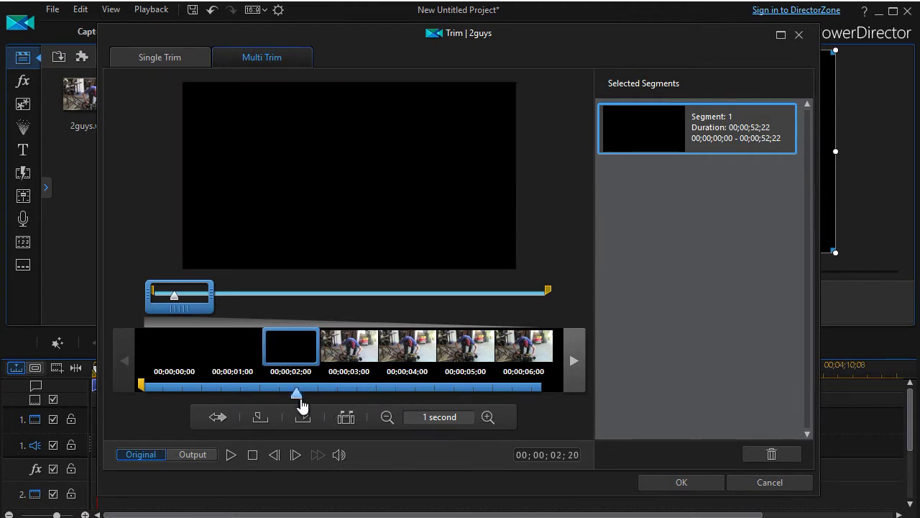
click(297, 455)
click(297, 455)
click(296, 455)
click(297, 455)
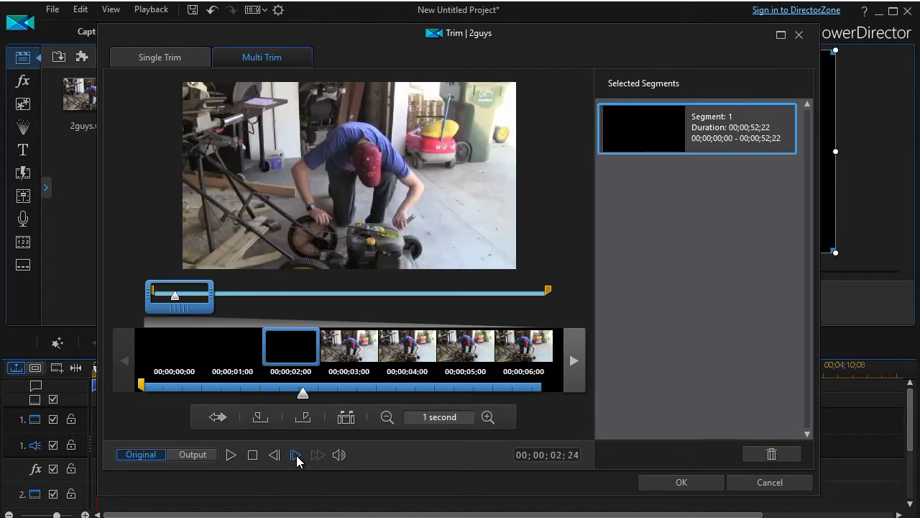
click(275, 455)
click(276, 456)
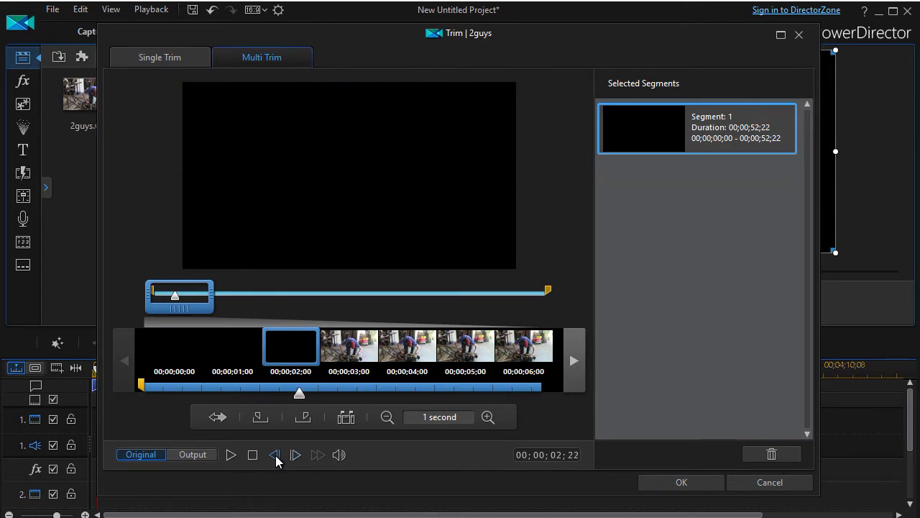
click(296, 455)
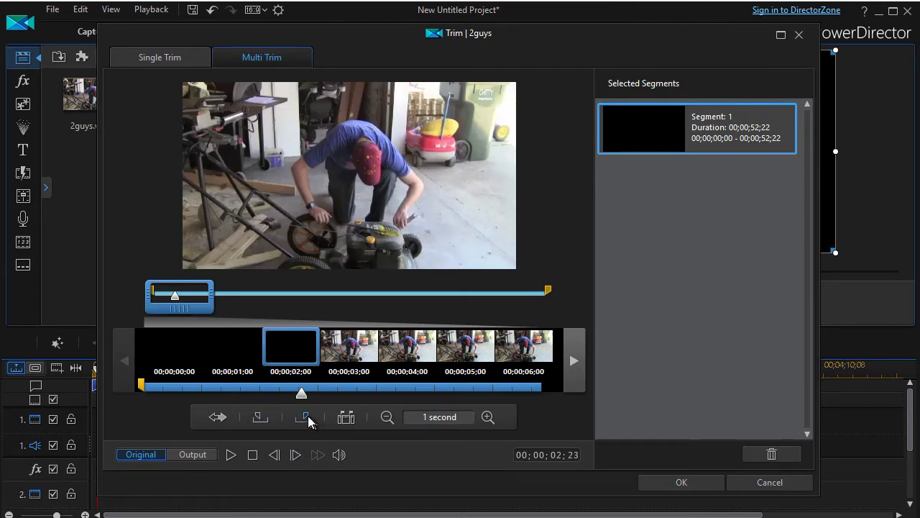
click(261, 418)
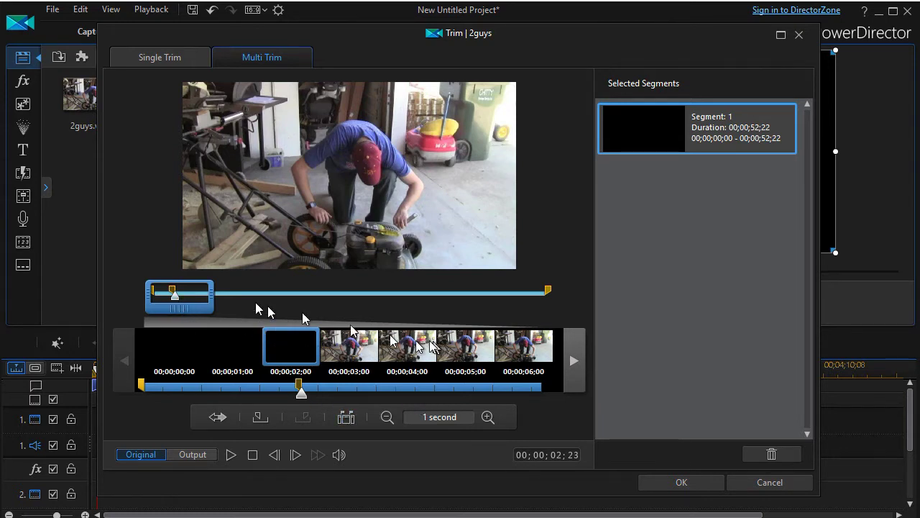
Move just past 12 seconds, frame-step to 00;00;12;26 and mark out there.
drag(199, 317, 266, 323)
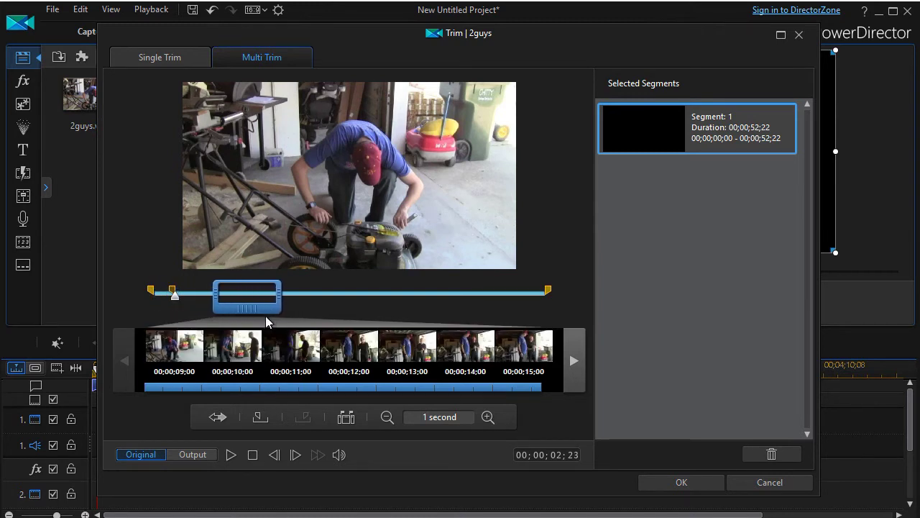
click(322, 365)
drag(345, 399, 377, 400)
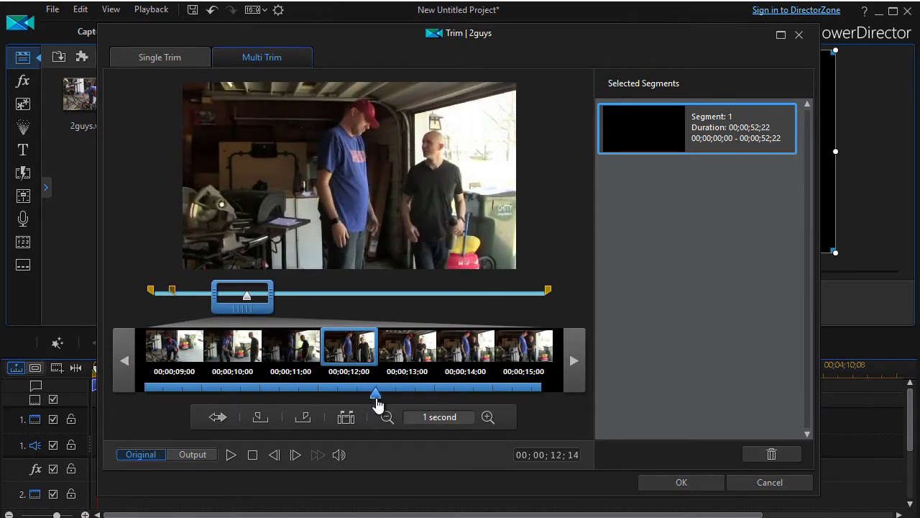
click(295, 455)
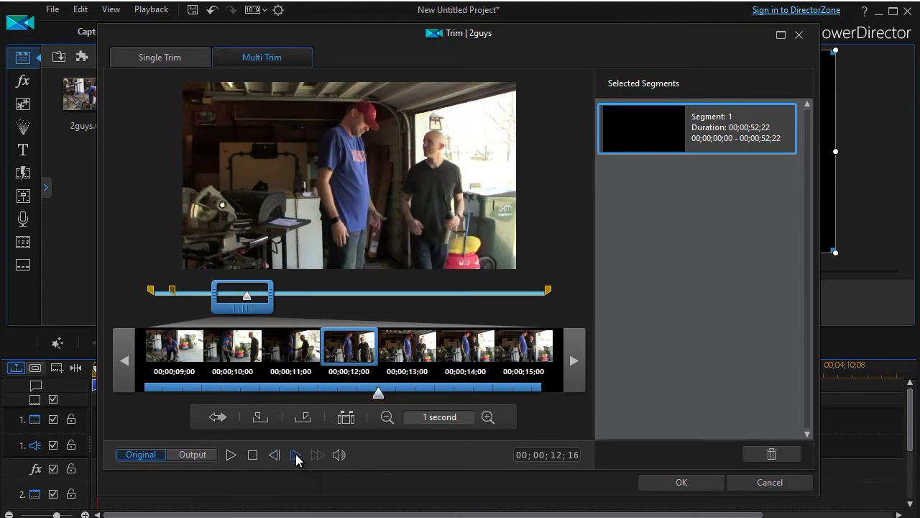
click(295, 455)
click(296, 455)
click(296, 455)
click(296, 455)
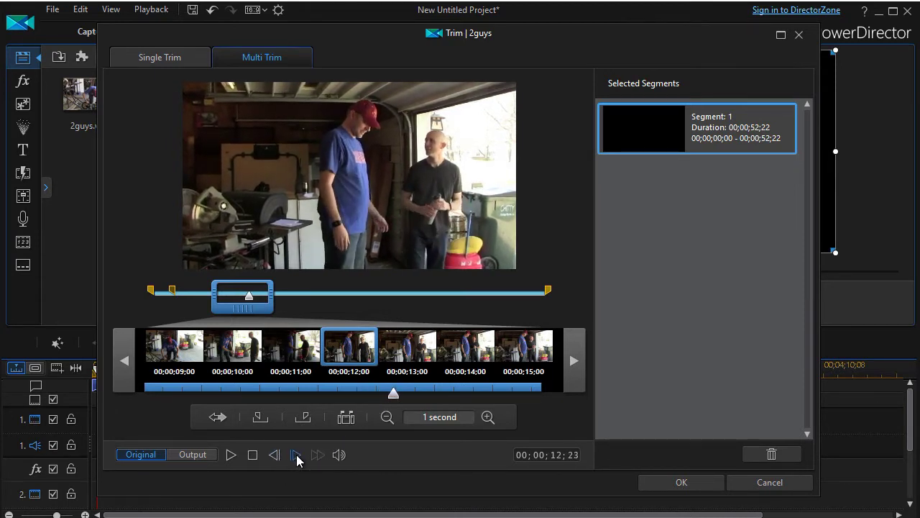
click(295, 455)
click(295, 455)
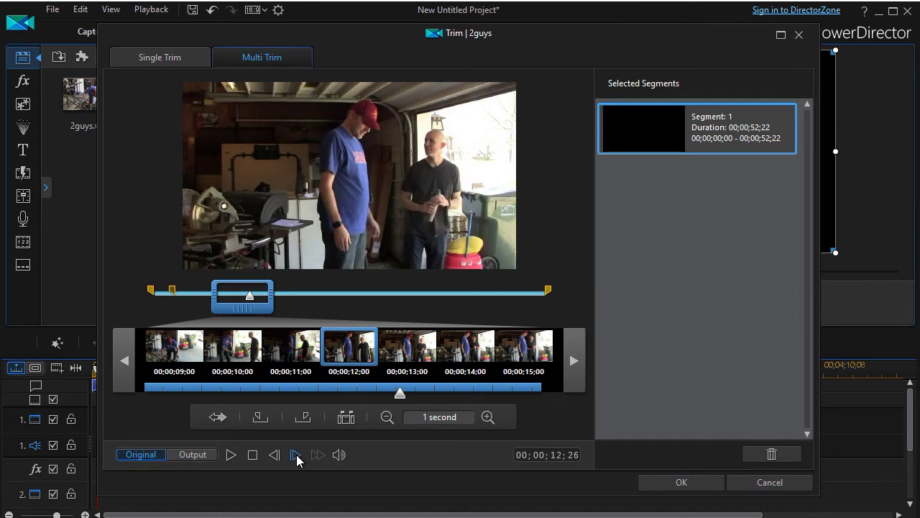
click(307, 417)
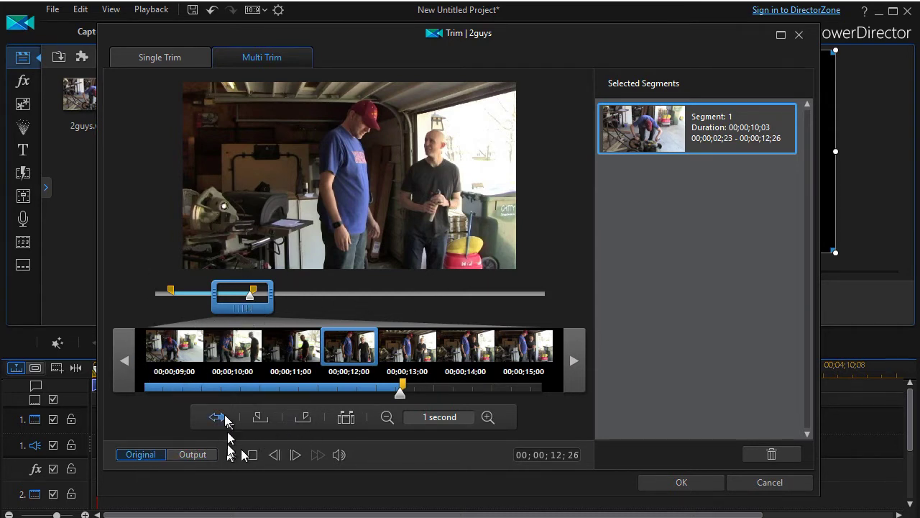
Preview the Output-only trimmed 2guys section from its start, then apply the trim.
click(231, 456)
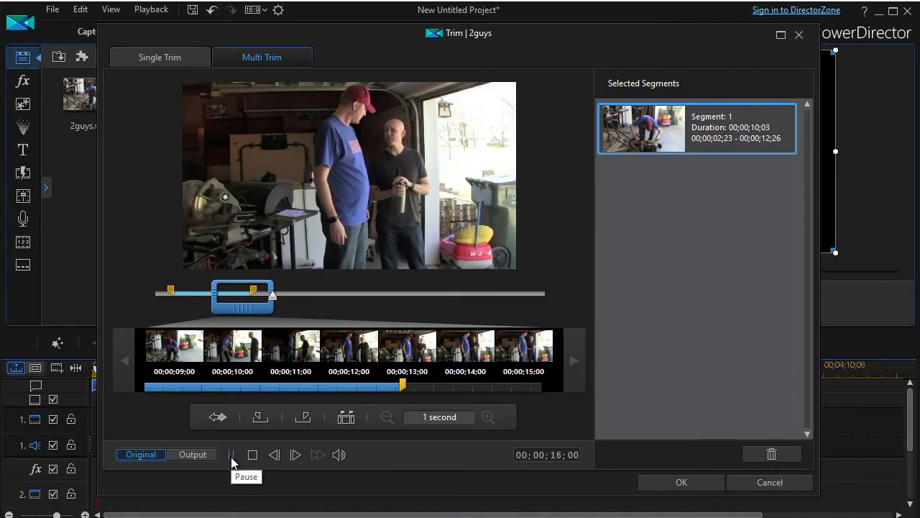
click(231, 457)
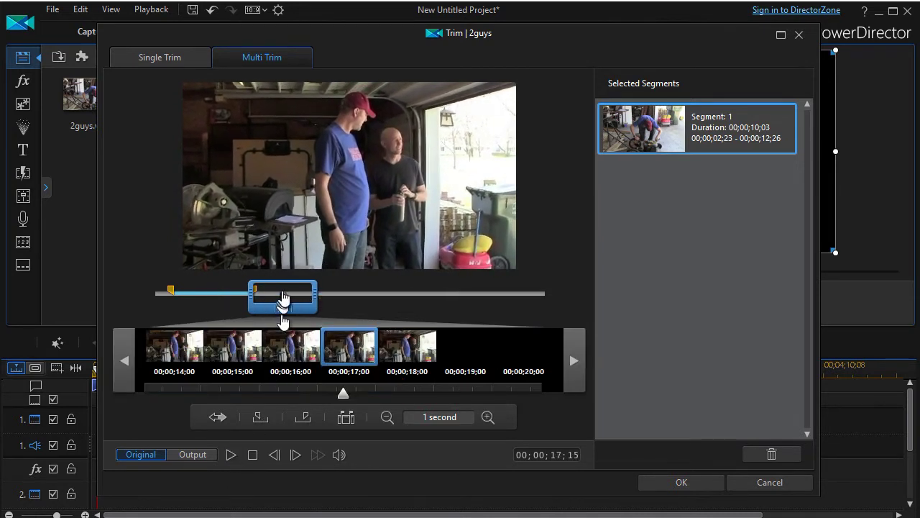
click(199, 456)
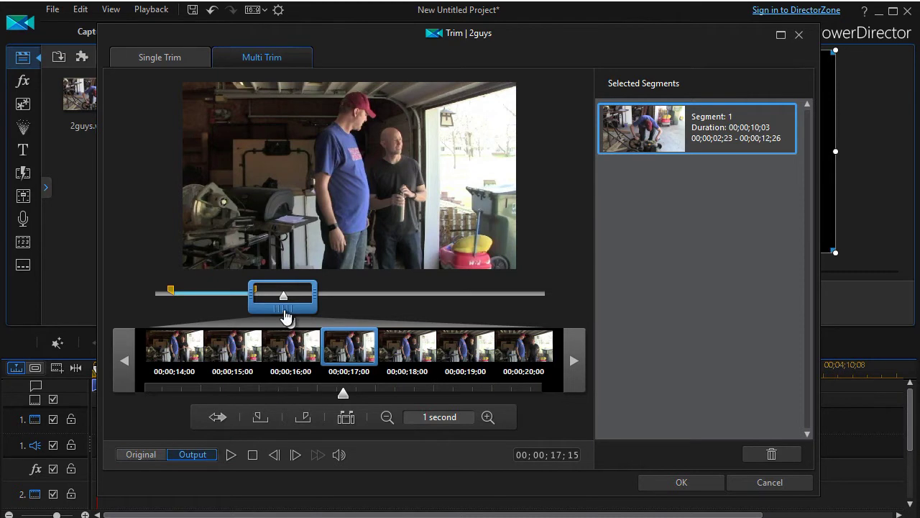
drag(283, 314, 119, 323)
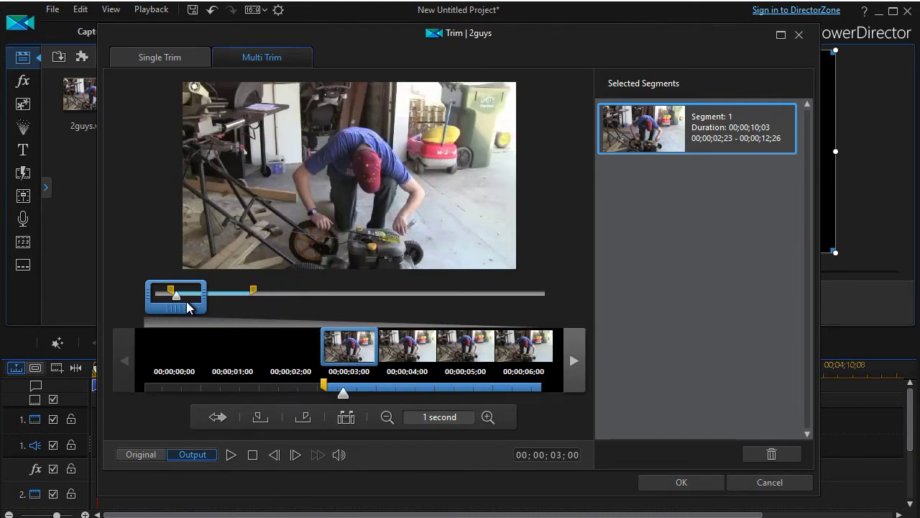
drag(179, 302, 163, 306)
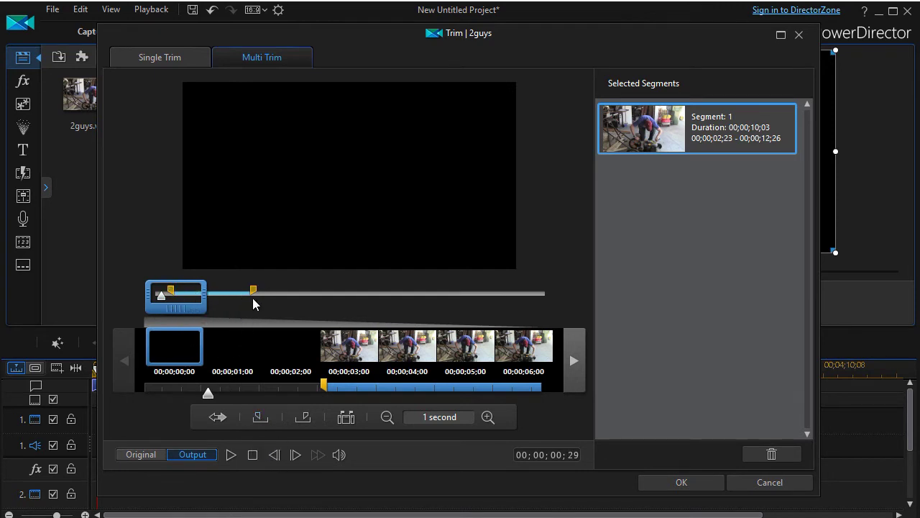
click(231, 457)
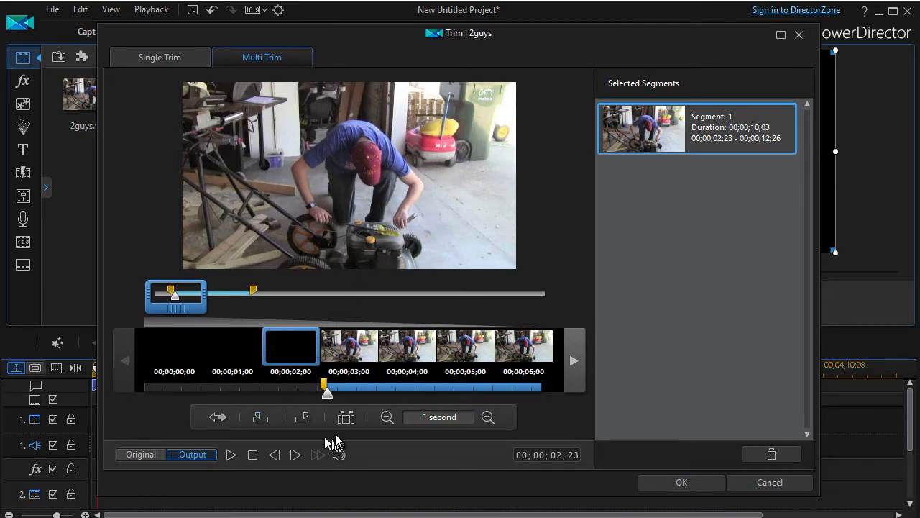
click(684, 482)
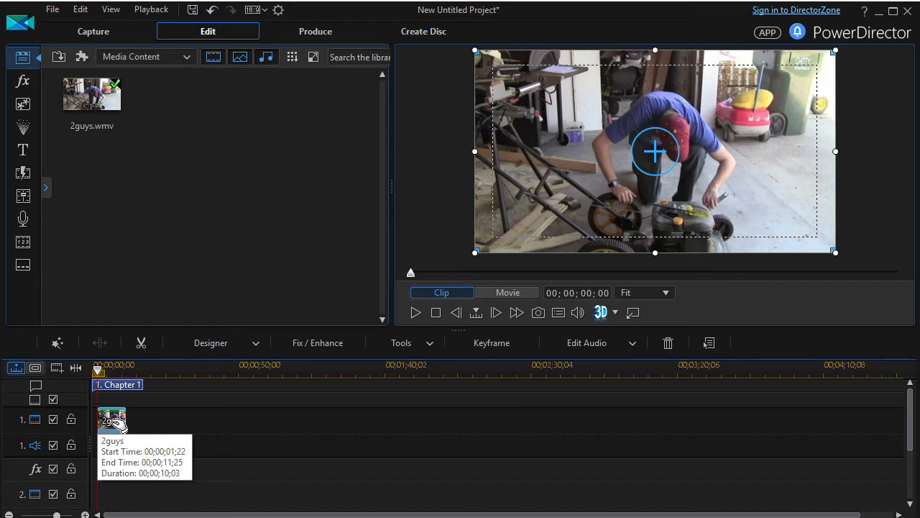
Play the whole movie with the trimmed clip, then add a second 2guys.wmv to track 1.
click(119, 423)
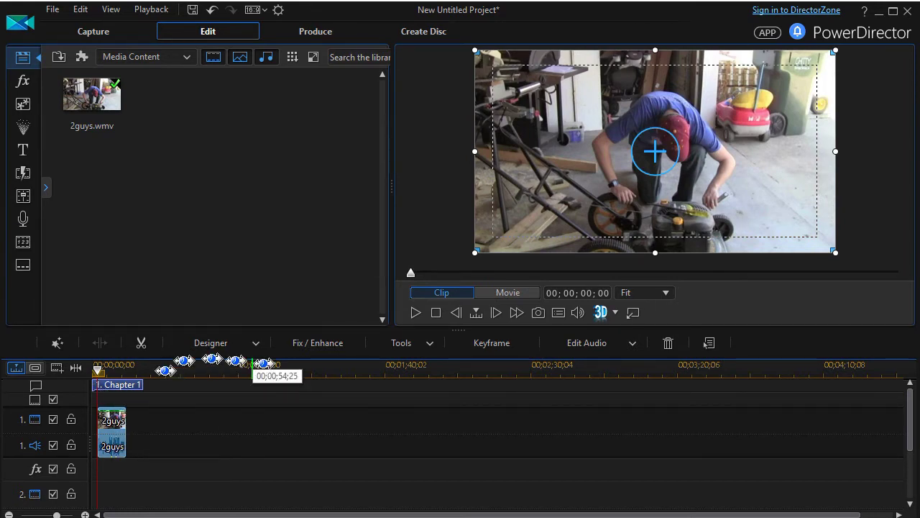
click(416, 312)
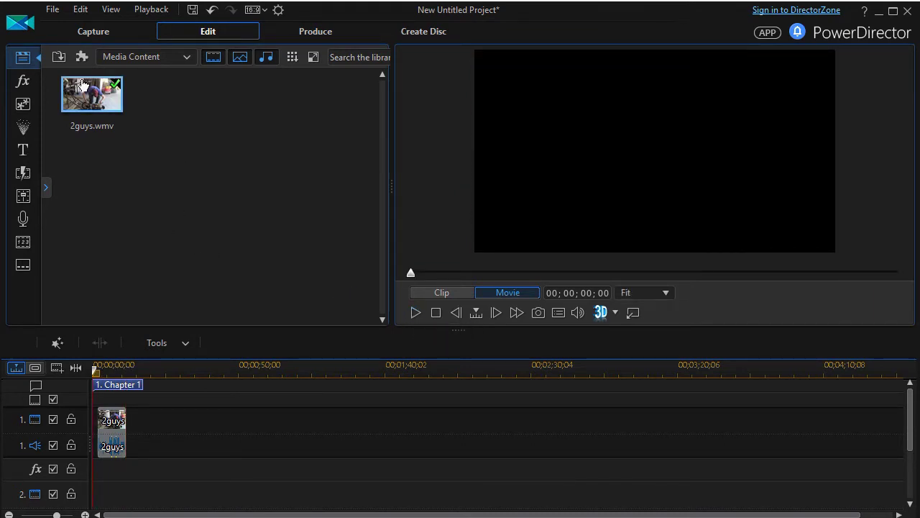
drag(96, 99, 205, 419)
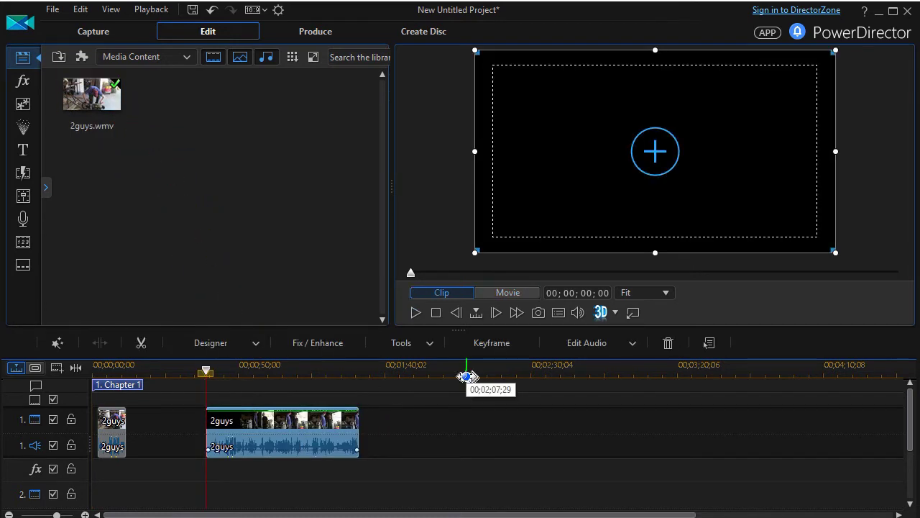
Open Trim for the second 2guys copy and move toward the first keep-range start.
click(141, 343)
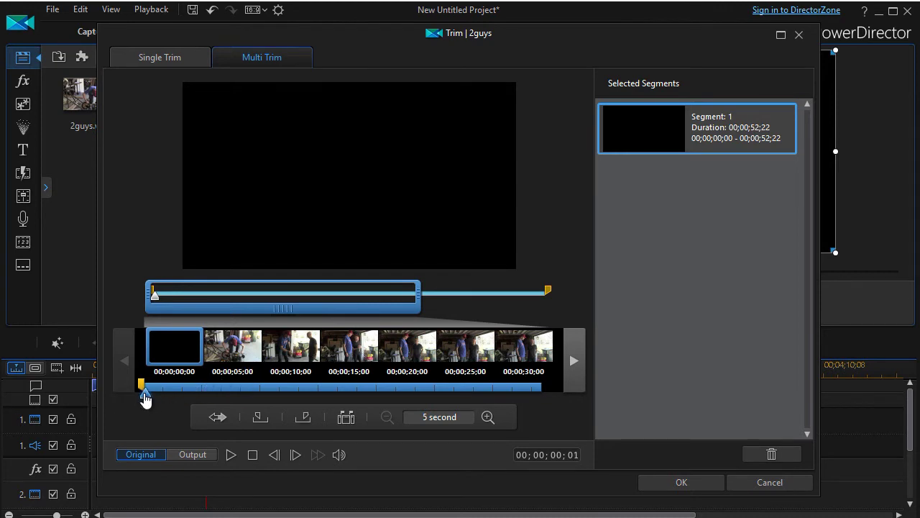
mouse_move(145, 399)
mouse_down()
mouse_move(214, 393)
mouse_move(169, 400)
mouse_up()
Mark the first kept segment from 00;00;02;23 to 00;00;03;29.
click(295, 456)
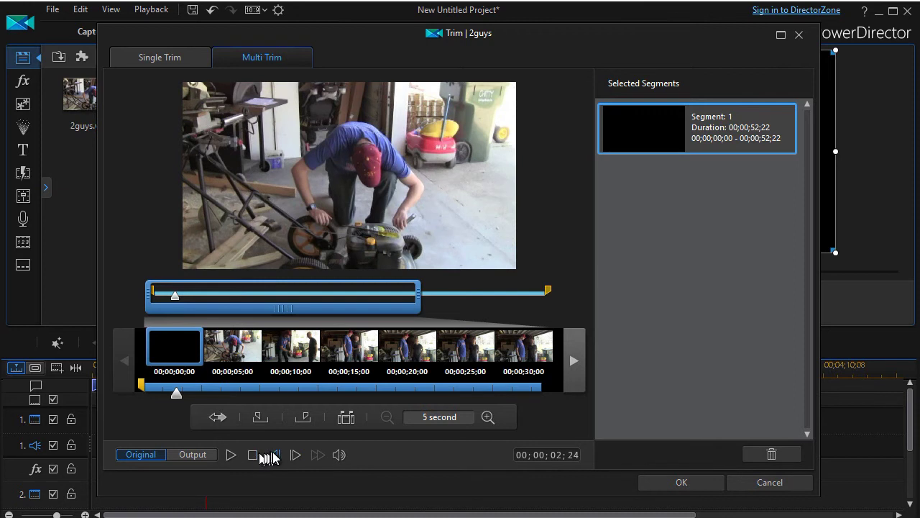
click(273, 456)
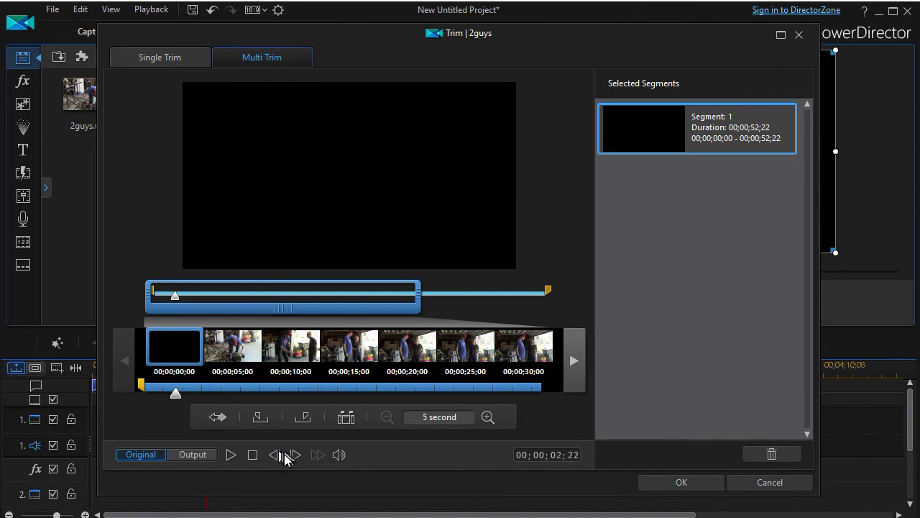
click(296, 456)
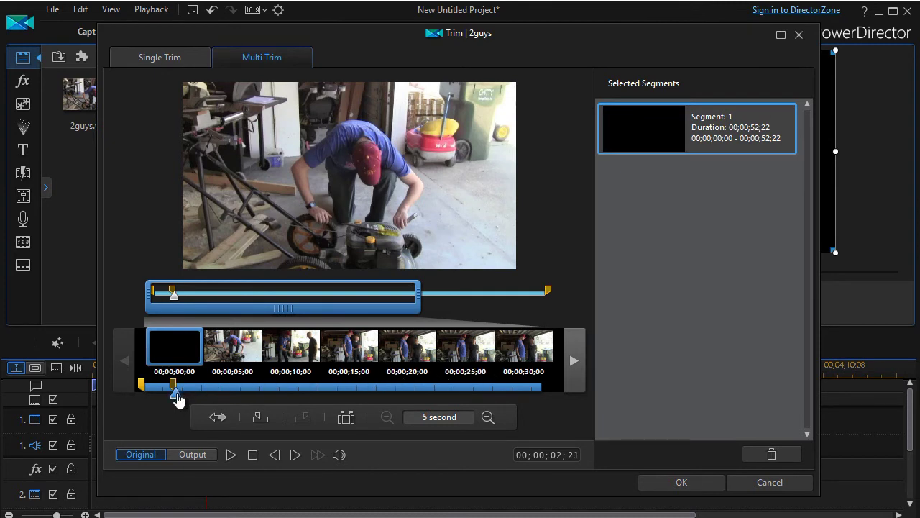
drag(177, 399, 191, 401)
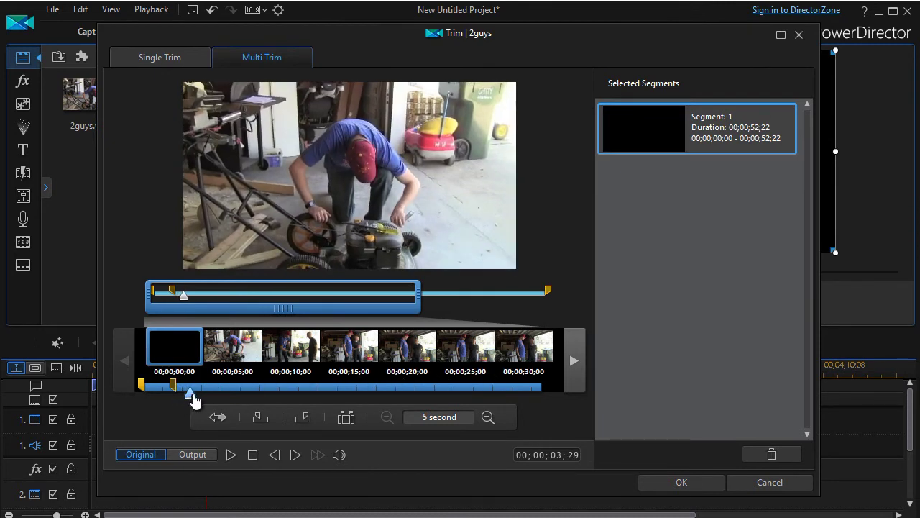
click(307, 418)
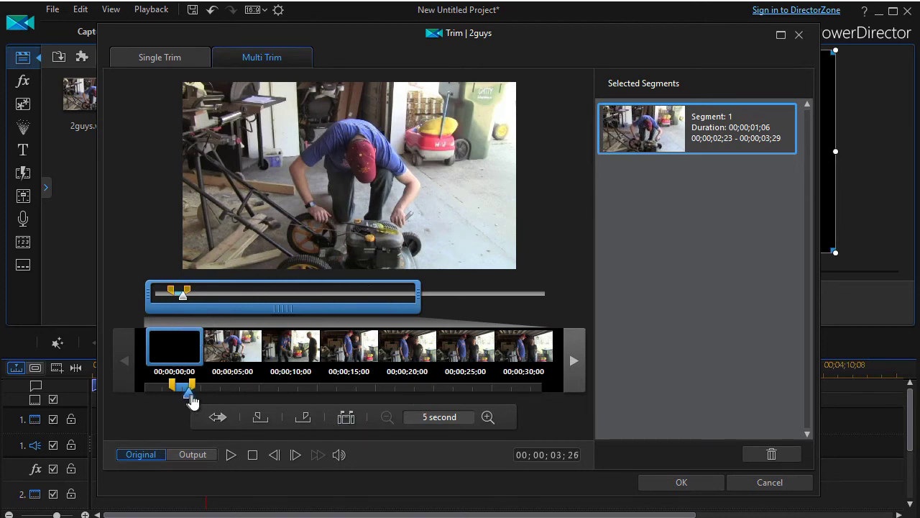
drag(191, 400, 260, 405)
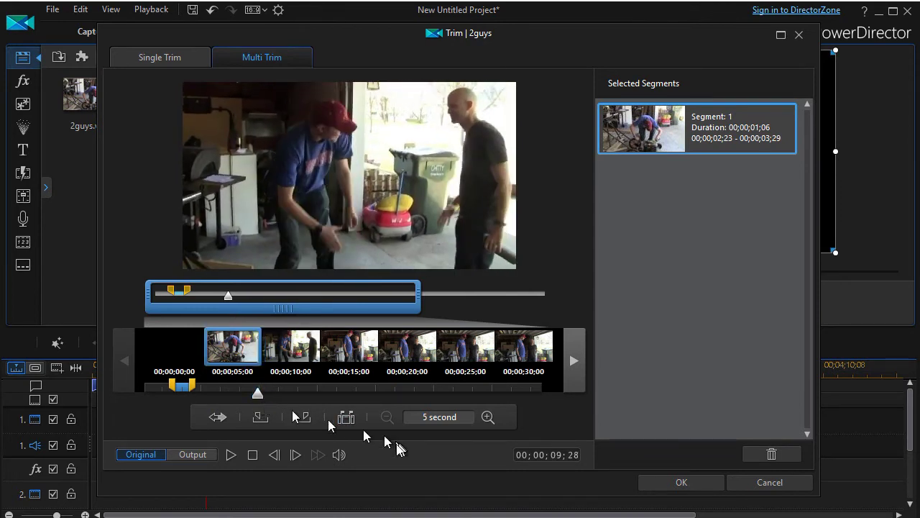
Play to 00;00;12;02 and mark out, creating segment 2 from 00;00;09;28.
click(231, 455)
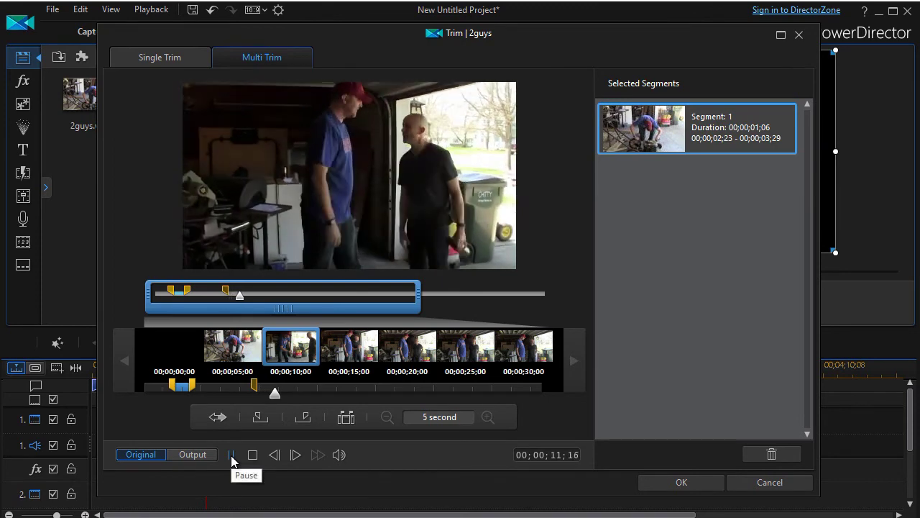
click(231, 454)
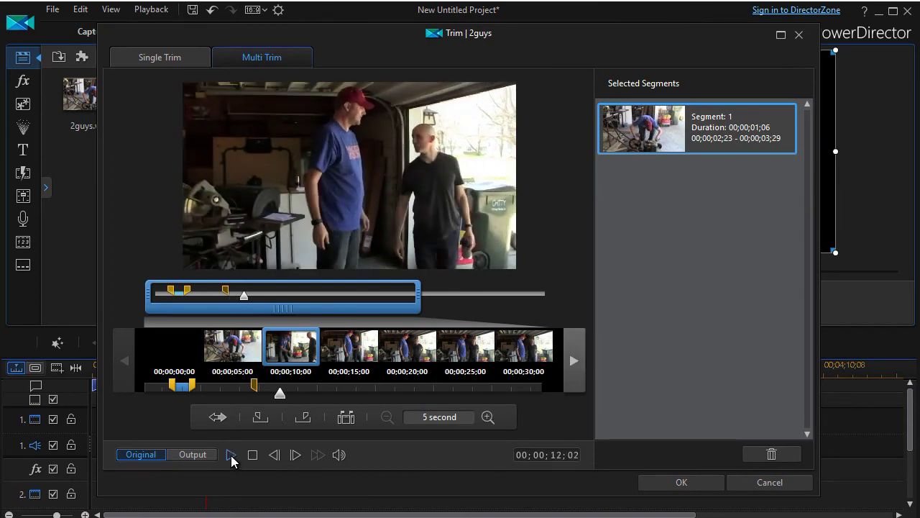
click(307, 421)
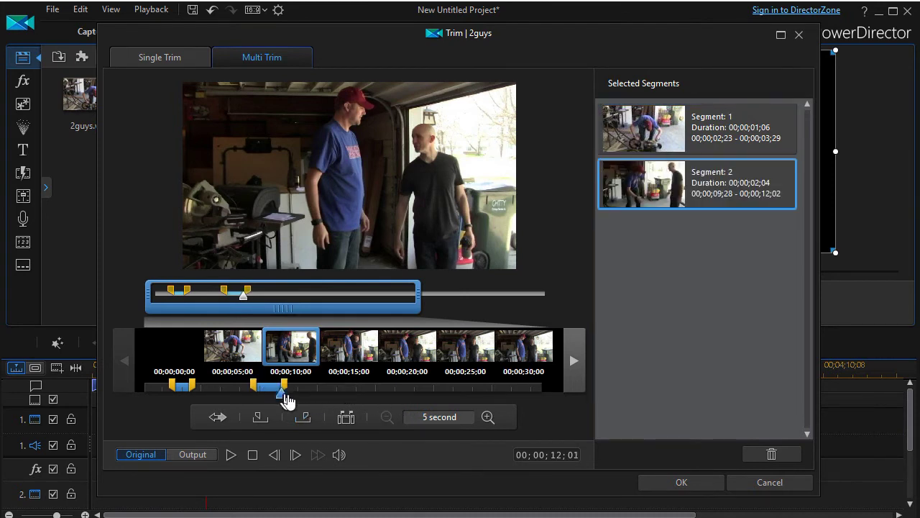
drag(287, 401, 363, 411)
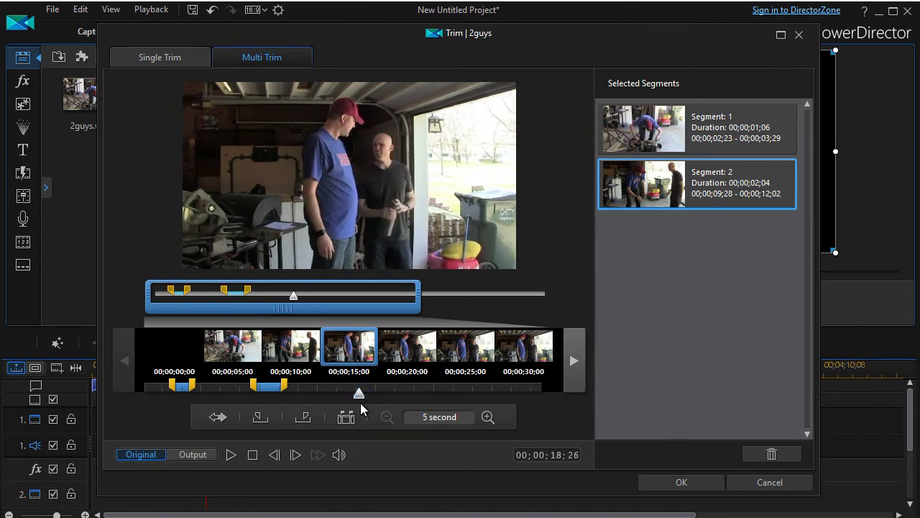
Mark the third segment from 00;00;18;26 to 00;00;23;19.
click(263, 419)
drag(360, 394, 388, 411)
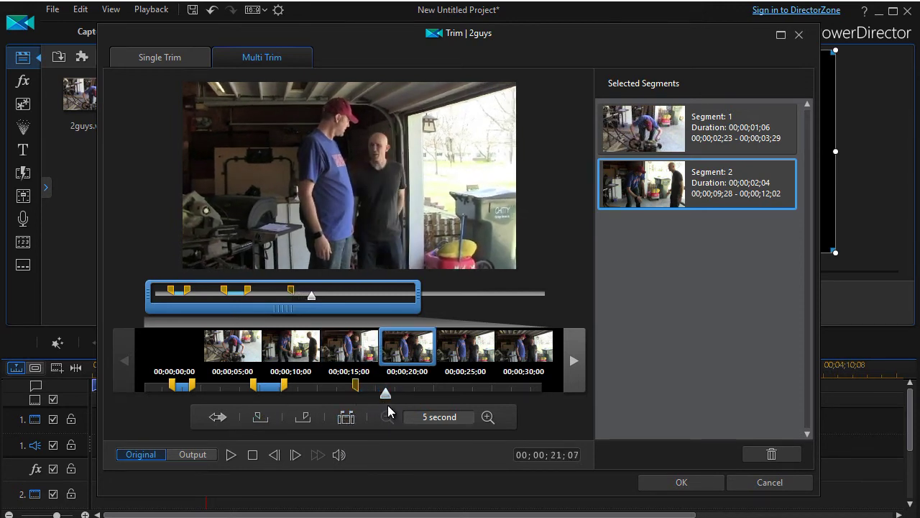
click(231, 454)
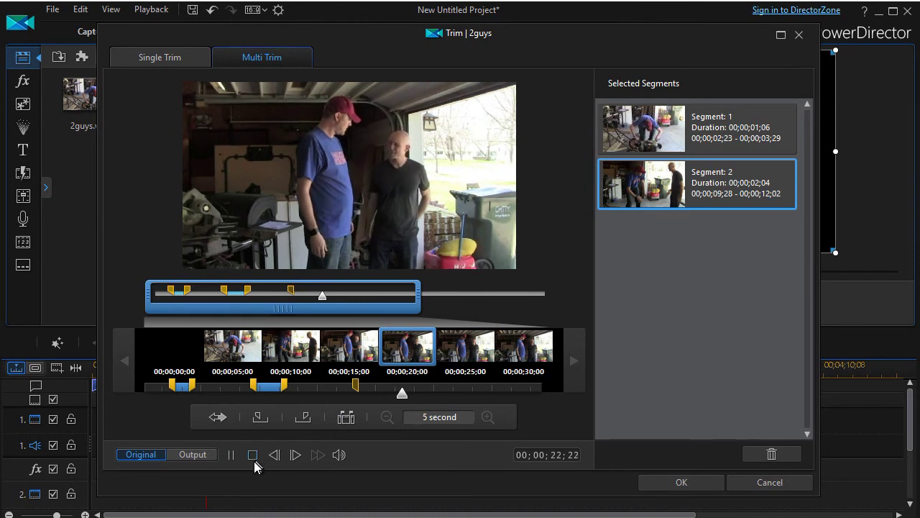
click(230, 455)
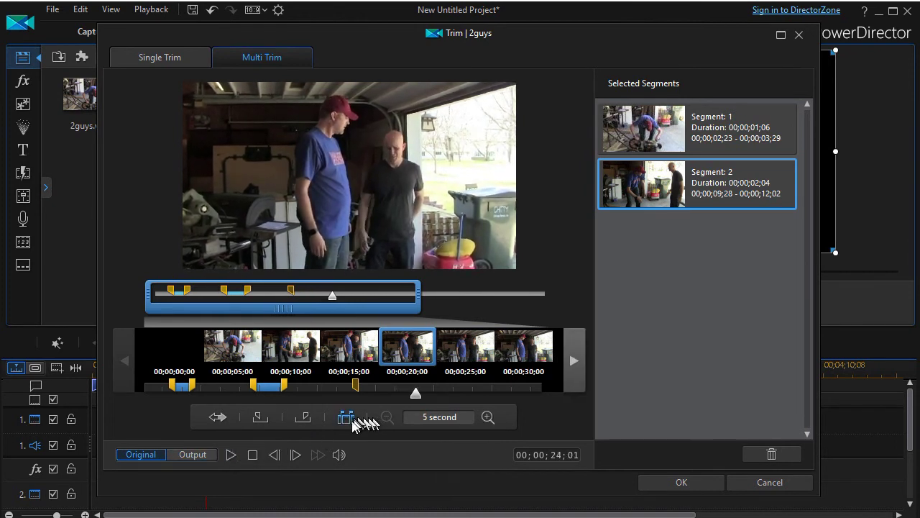
click(274, 455)
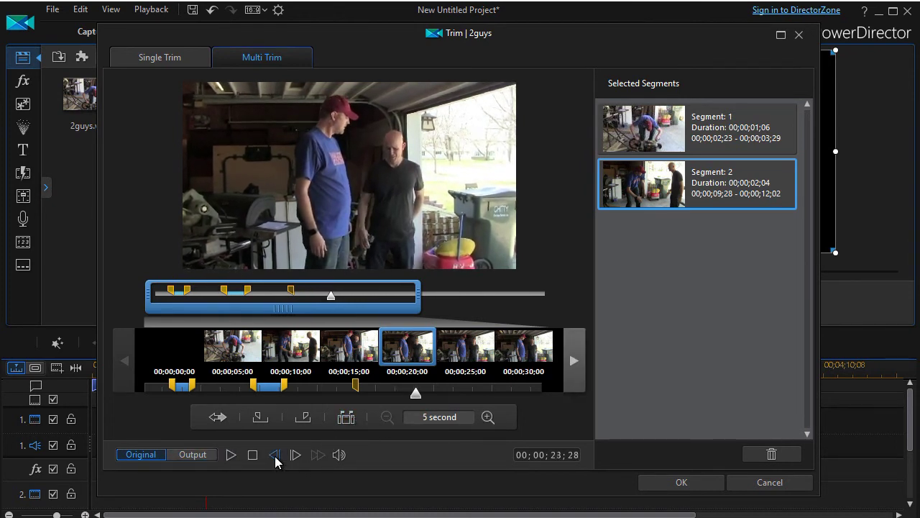
click(274, 454)
click(274, 454)
click(274, 454)
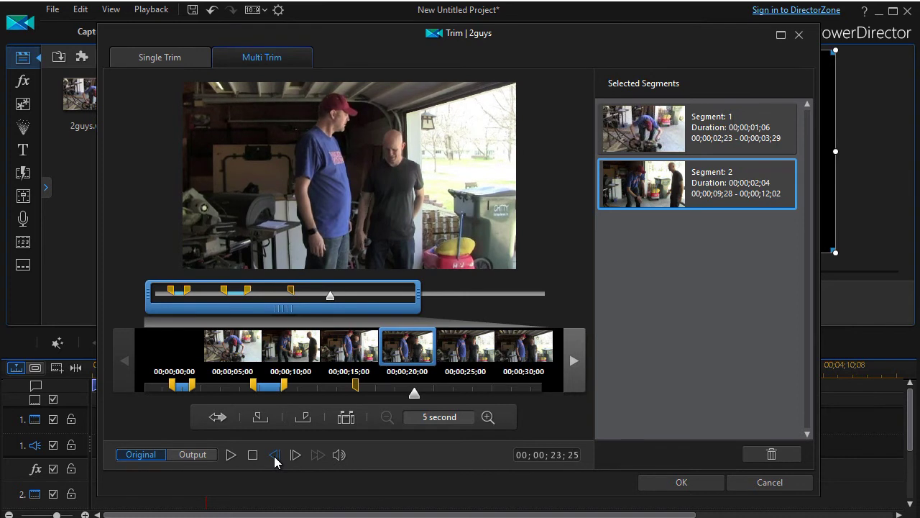
click(274, 454)
click(274, 454)
click(274, 454)
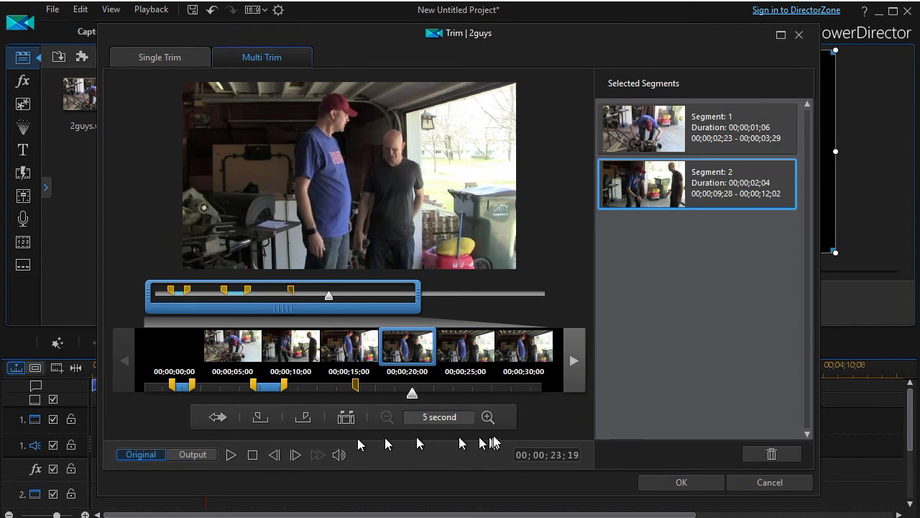
click(307, 422)
Mark the fourth segment from 00;00;27;07 to 00;00;28;29 and preview only kept segments.
click(454, 393)
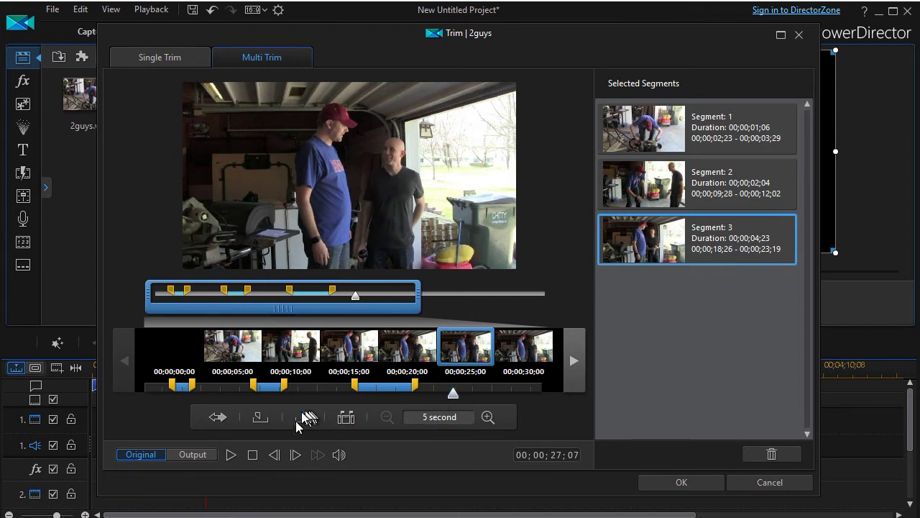
click(260, 417)
drag(451, 395, 473, 394)
click(303, 420)
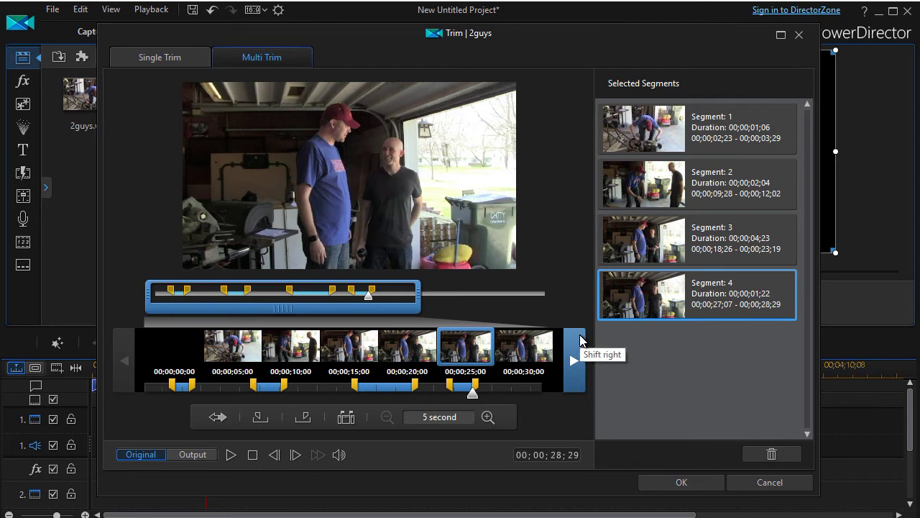
click(195, 457)
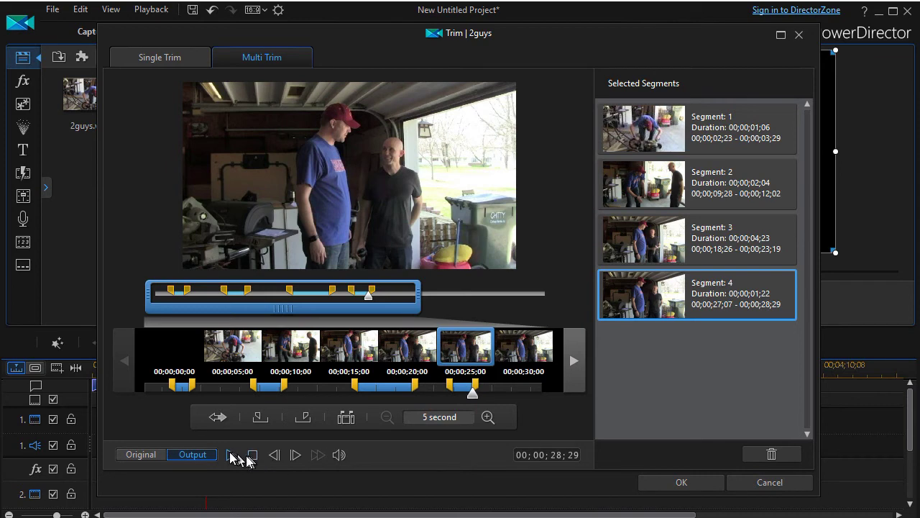
Play the four kept 2guys segments back to back, then accept the multi-trim.
click(231, 455)
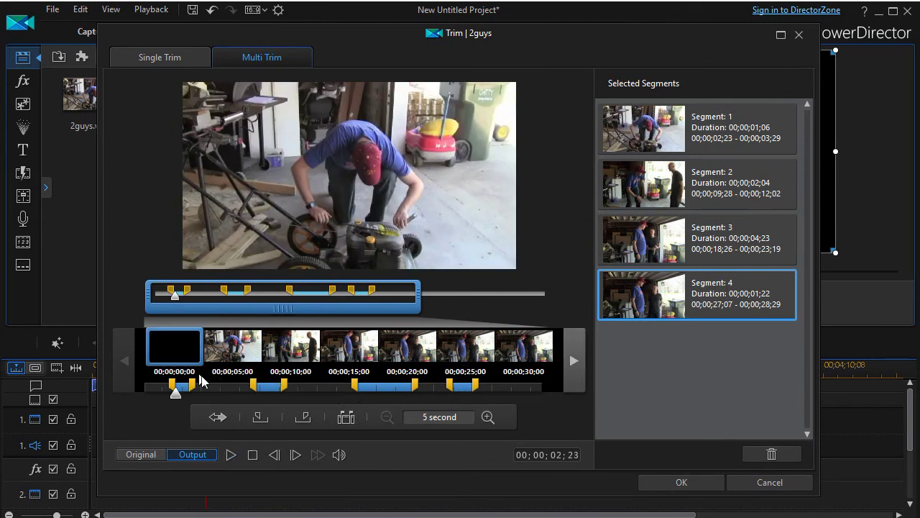
click(681, 482)
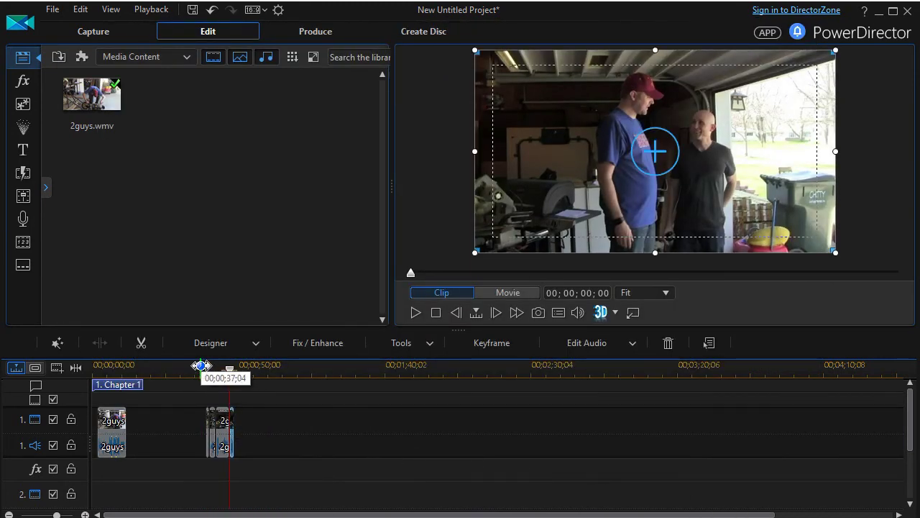
Zoom the timeline in and scroll to the four short 2guys pieces on track 1.
drag(199, 365, 611, 374)
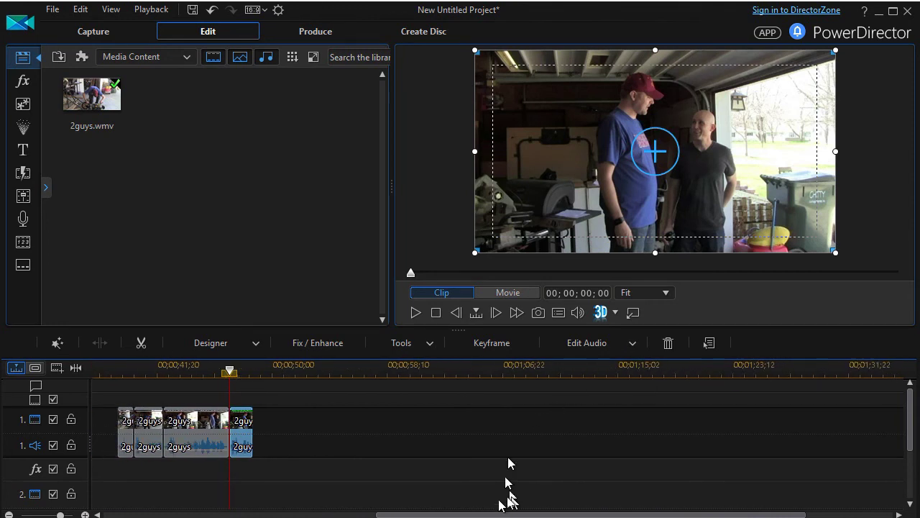
drag(440, 515, 327, 514)
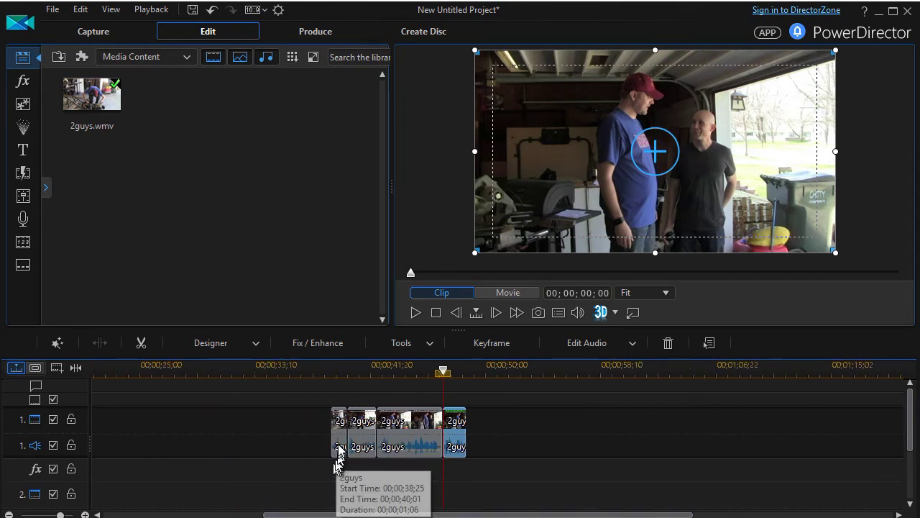